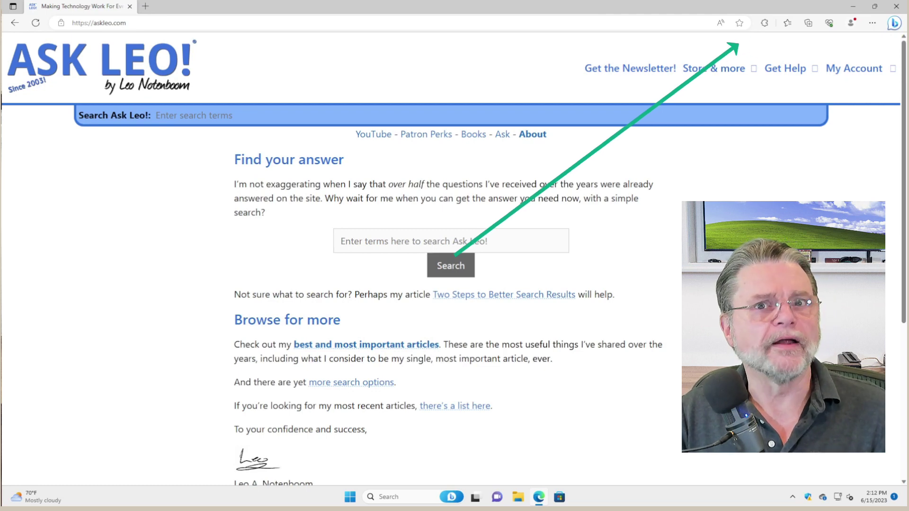
- Turn off the uBlock Origin extension from Edge's Manage extensions page
{"action": "left_click", "coordinate": [765, 23]}
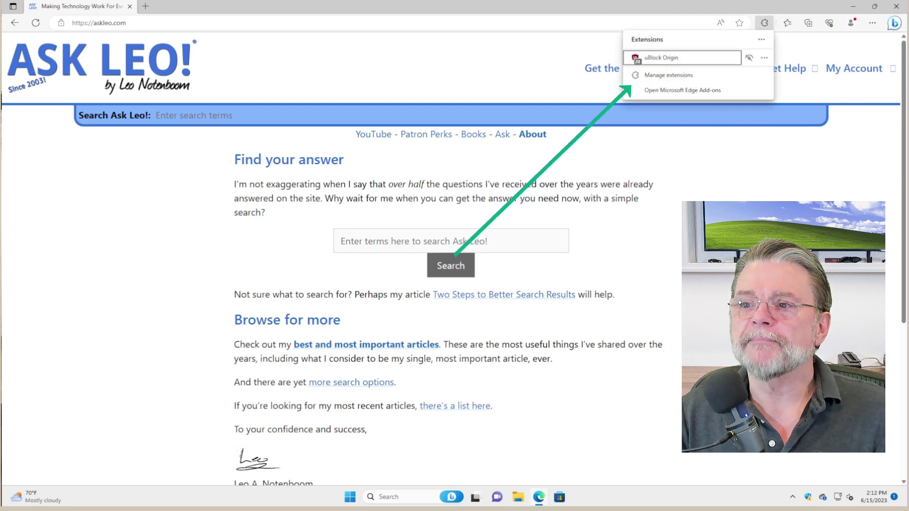
{"action": "left_click", "coordinate": [668, 74]}
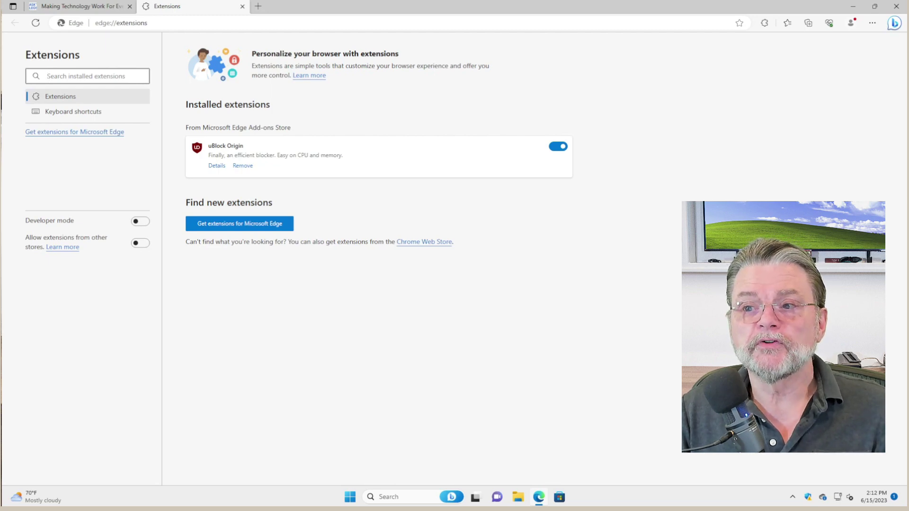
{"action": "left_click", "coordinate": [558, 147]}
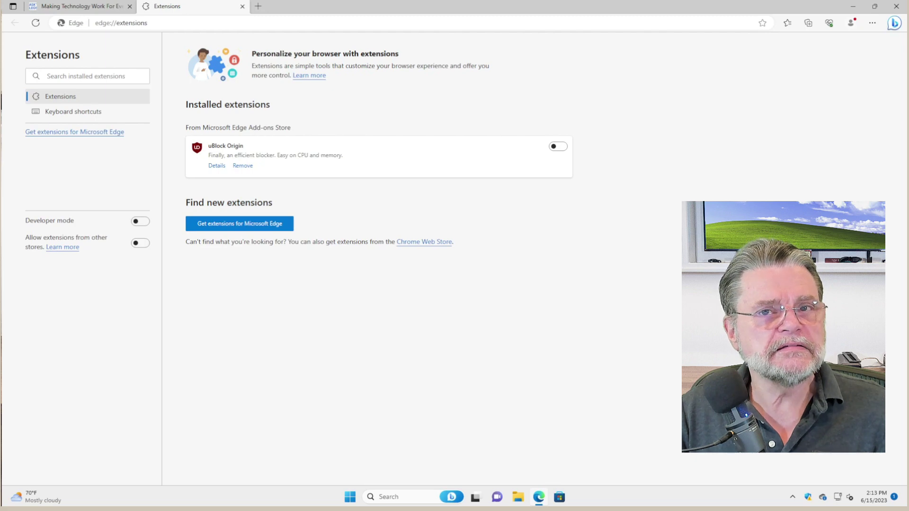
- Close the extensions tab and launch Windows Security from the system tray
{"action": "left_click", "coordinate": [242, 6]}
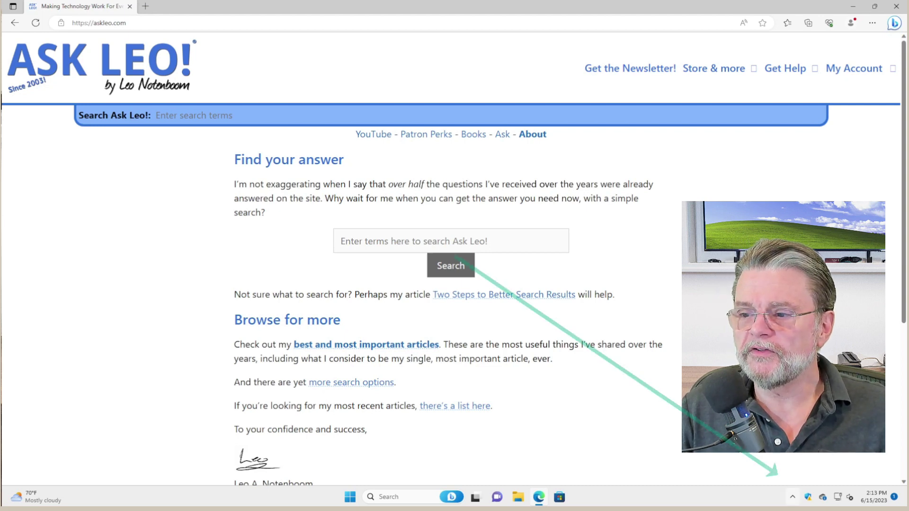
{"action": "left_click", "coordinate": [793, 496]}
{"action": "left_click", "coordinate": [793, 468]}
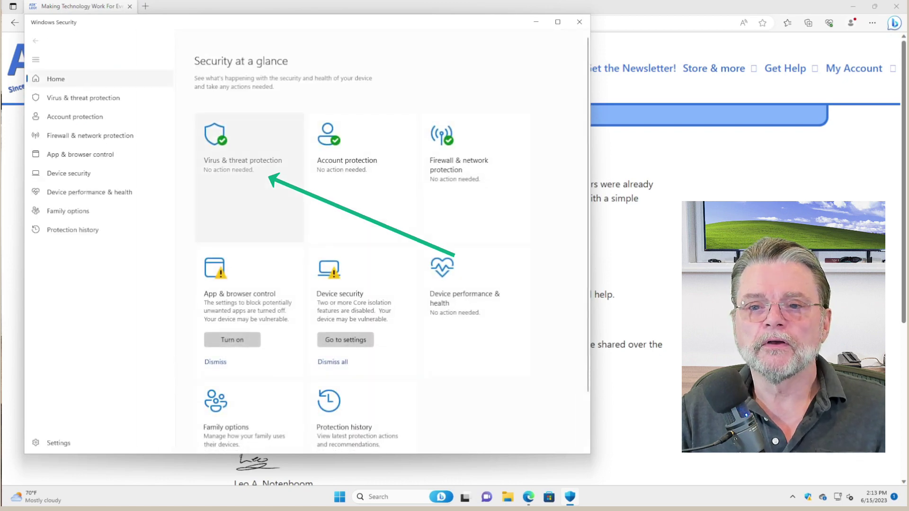
- Under Virus & threat protection scan options, start a Full scan of the computer
{"action": "left_click", "coordinate": [270, 178]}
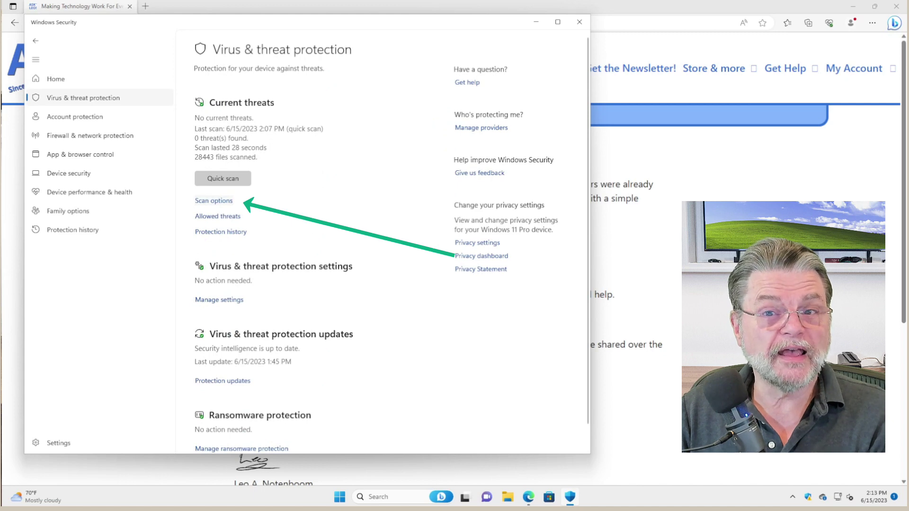
{"action": "left_click", "coordinate": [244, 203]}
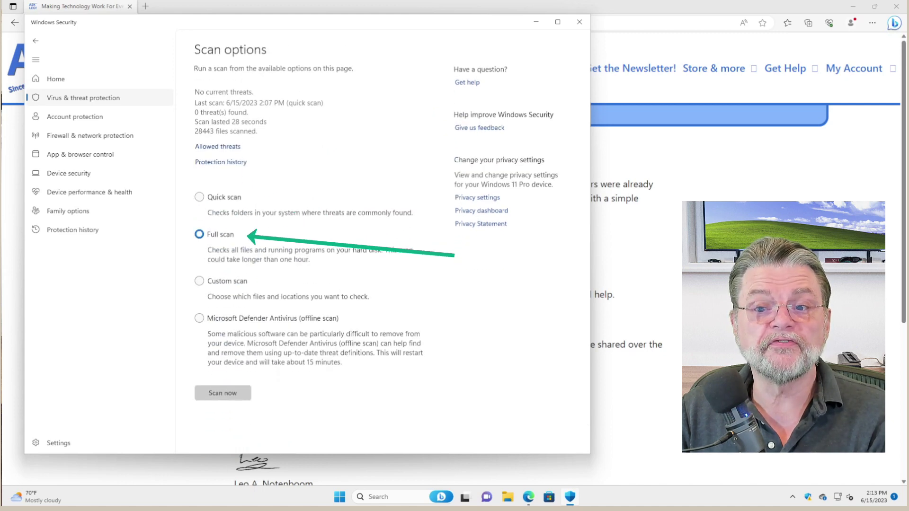
{"action": "left_click", "coordinate": [222, 393]}
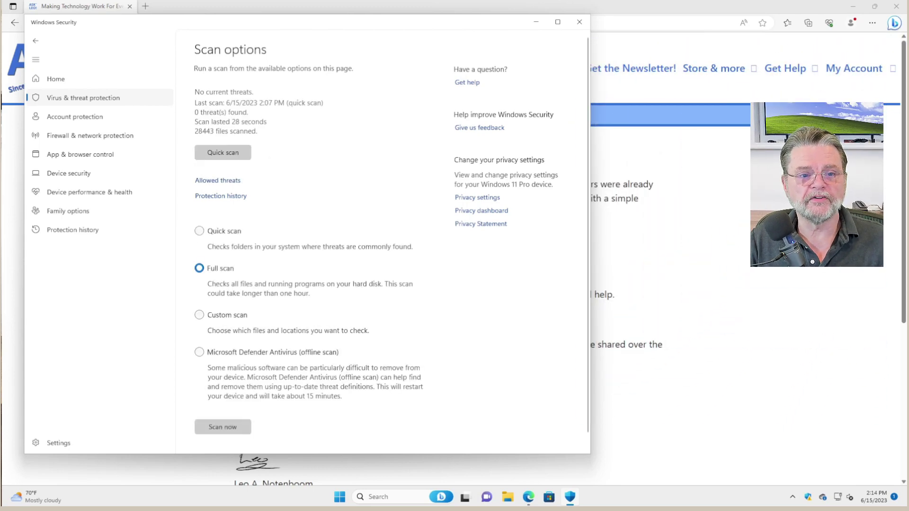
- Close Windows Security so sfc /scannow can run from an admin PowerShell terminal
{"action": "left_click", "coordinate": [579, 22]}
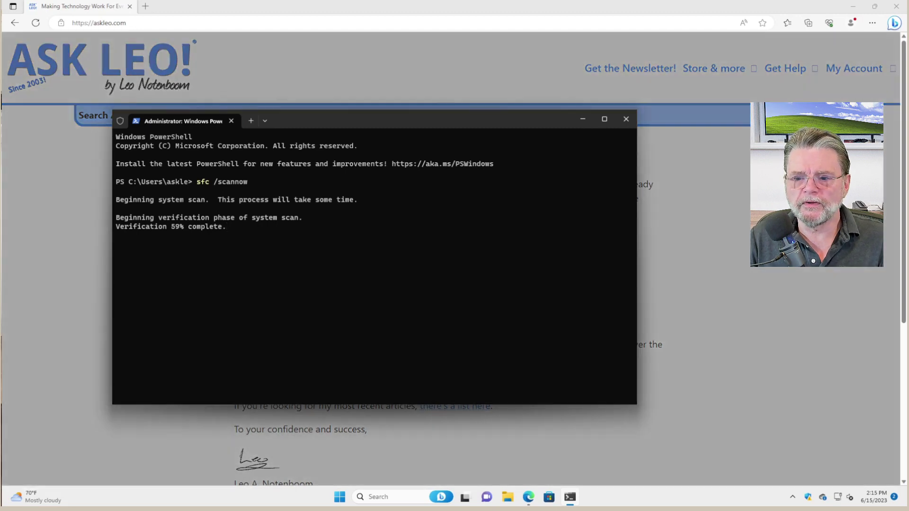
- Reach Windows Update via Win+X Settings and confirm the computer is up to date
{"action": "key", "text": "super+x"}
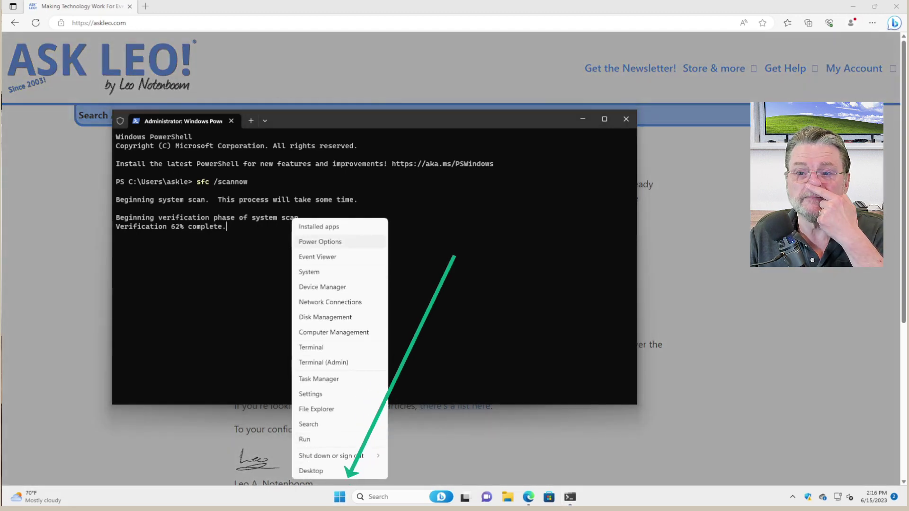
{"action": "key", "text": "n"}
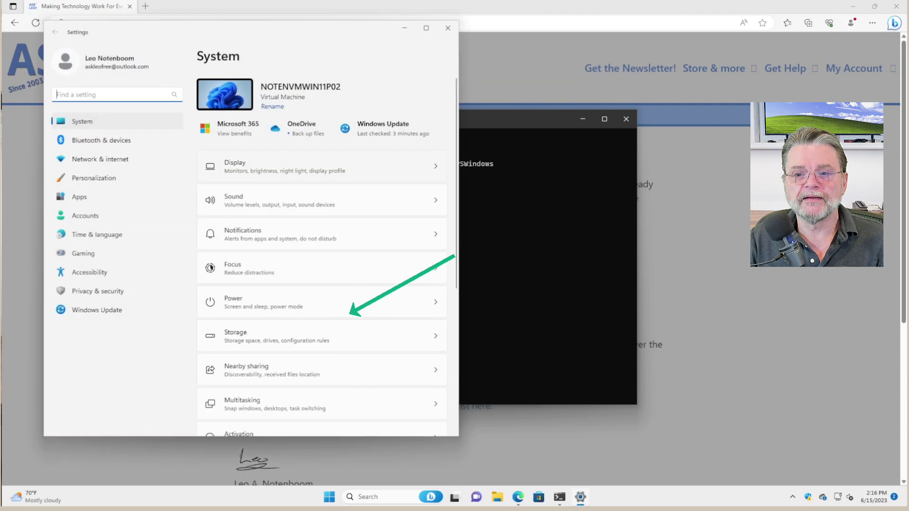
{"action": "left_click", "coordinate": [383, 127]}
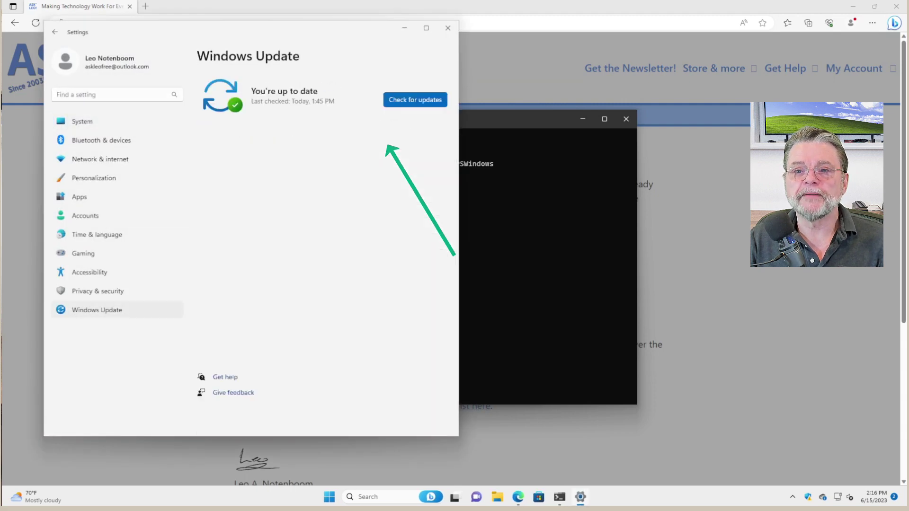